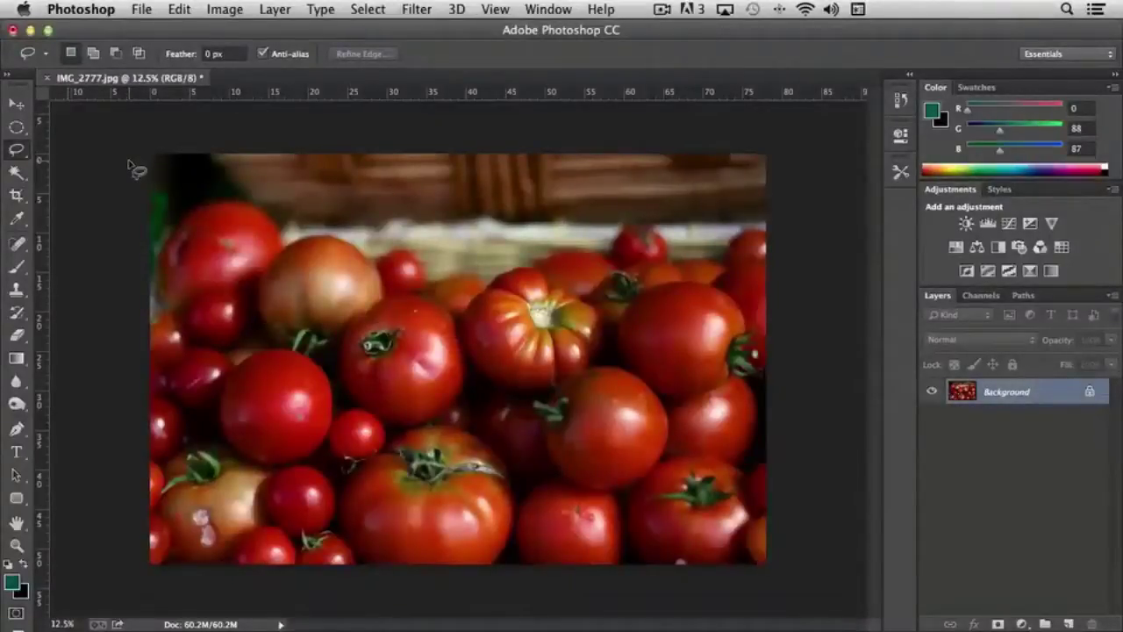
Review the lasso selection modes and keep the freehand Lasso Tool
{"action": "left_click", "coordinate": [17, 153]}
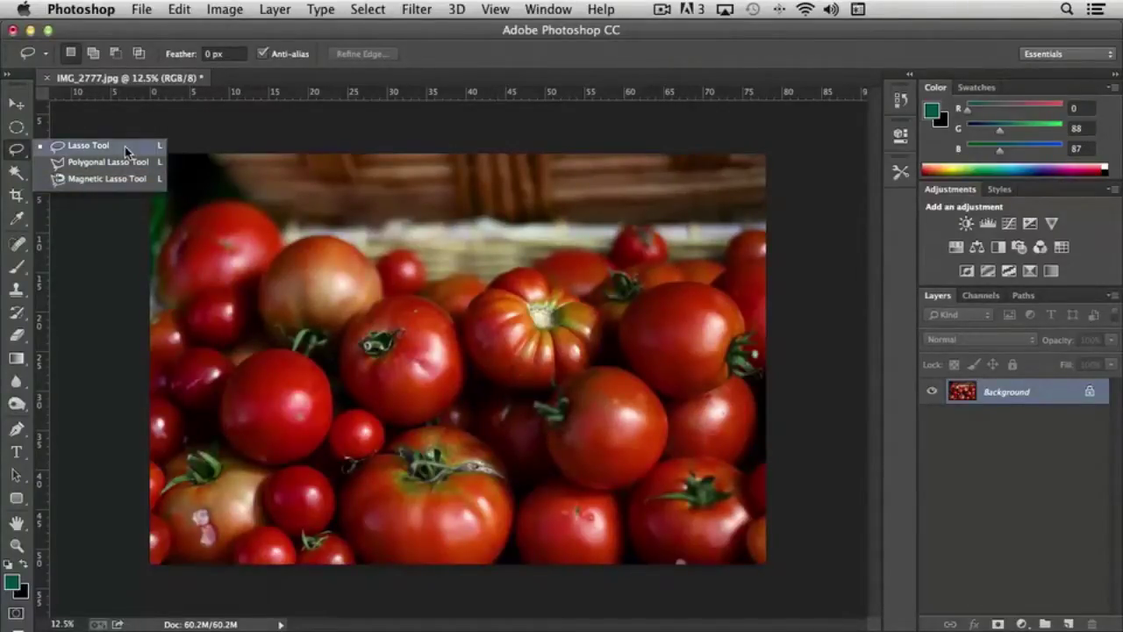
{"action": "left_click", "coordinate": [21, 152]}
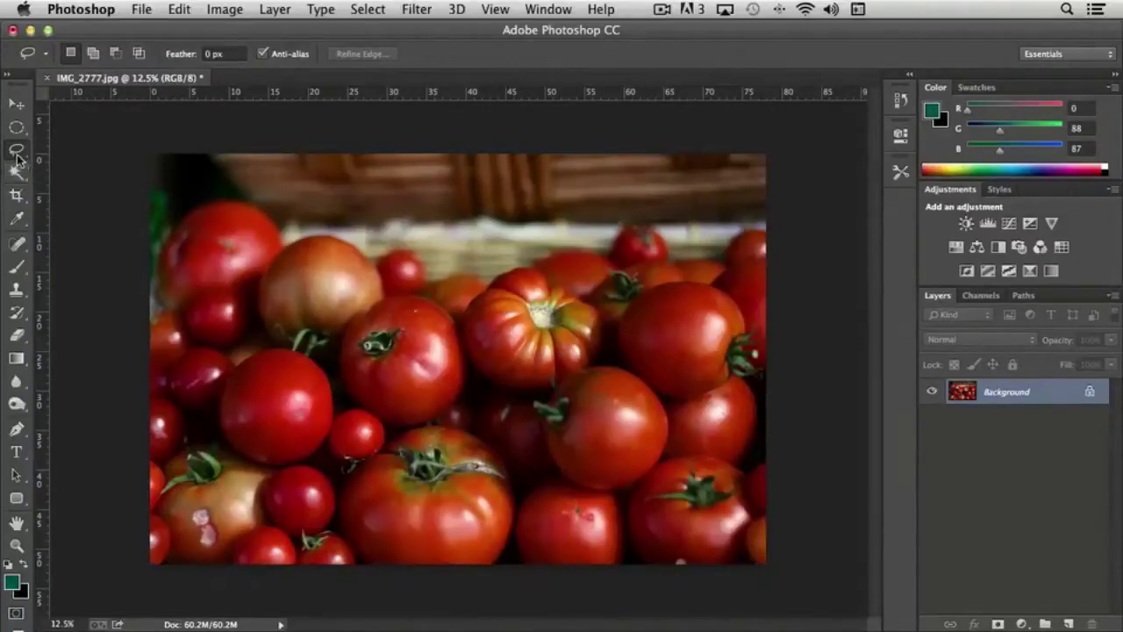
{"action": "right_click", "coordinate": [17, 151]}
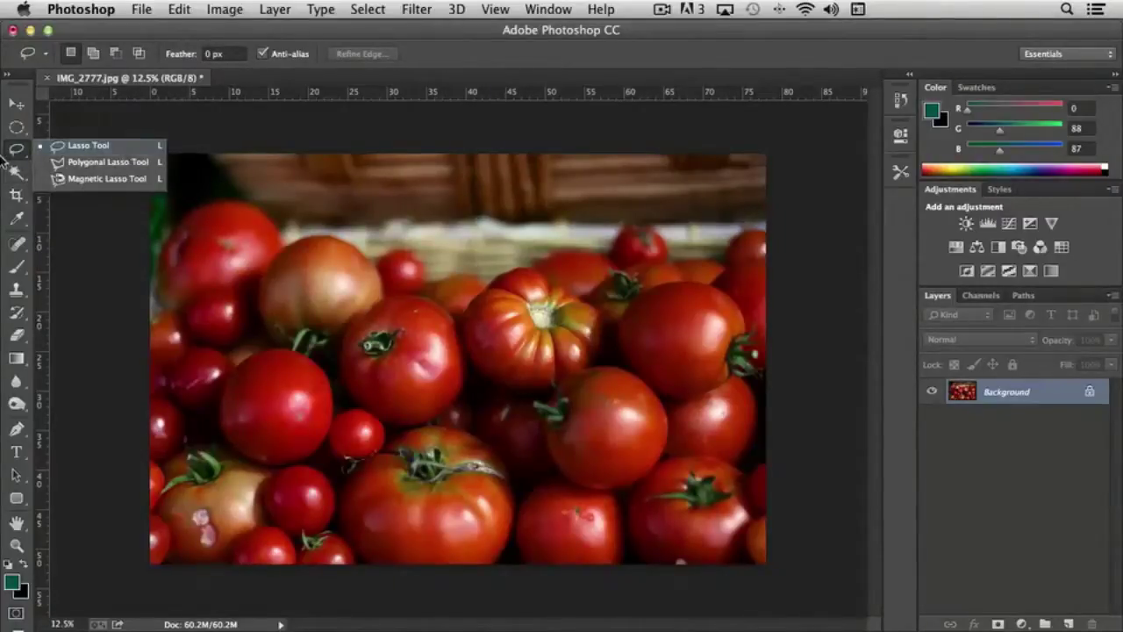
{"action": "left_click", "coordinate": [18, 151]}
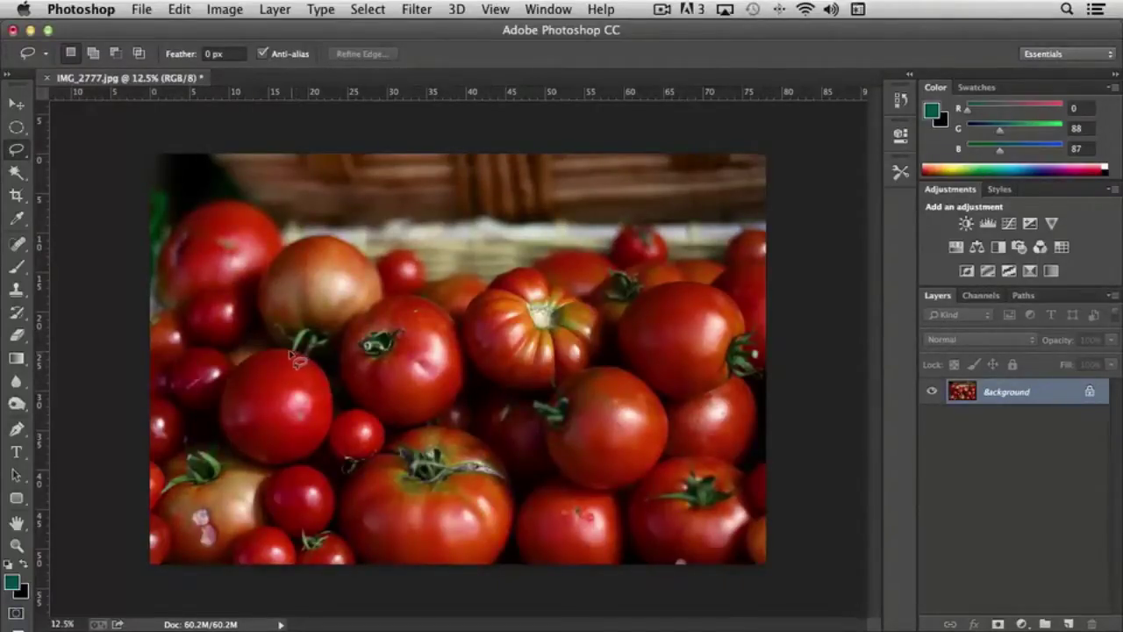
Trace a freehand selection around the tomato left of centre, then clear it
{"action": "mouse_move", "coordinate": [267, 351]}
{"action": "left_mouse_down"}
{"action": "mouse_move", "coordinate": [237, 368]}
{"action": "mouse_move", "coordinate": [220, 413]}
{"action": "mouse_move", "coordinate": [230, 443]}
{"action": "mouse_move", "coordinate": [257, 466]}
{"action": "mouse_move", "coordinate": [308, 465]}
{"action": "mouse_move", "coordinate": [326, 449]}
{"action": "mouse_move", "coordinate": [330, 372]}
{"action": "left_mouse_up"}
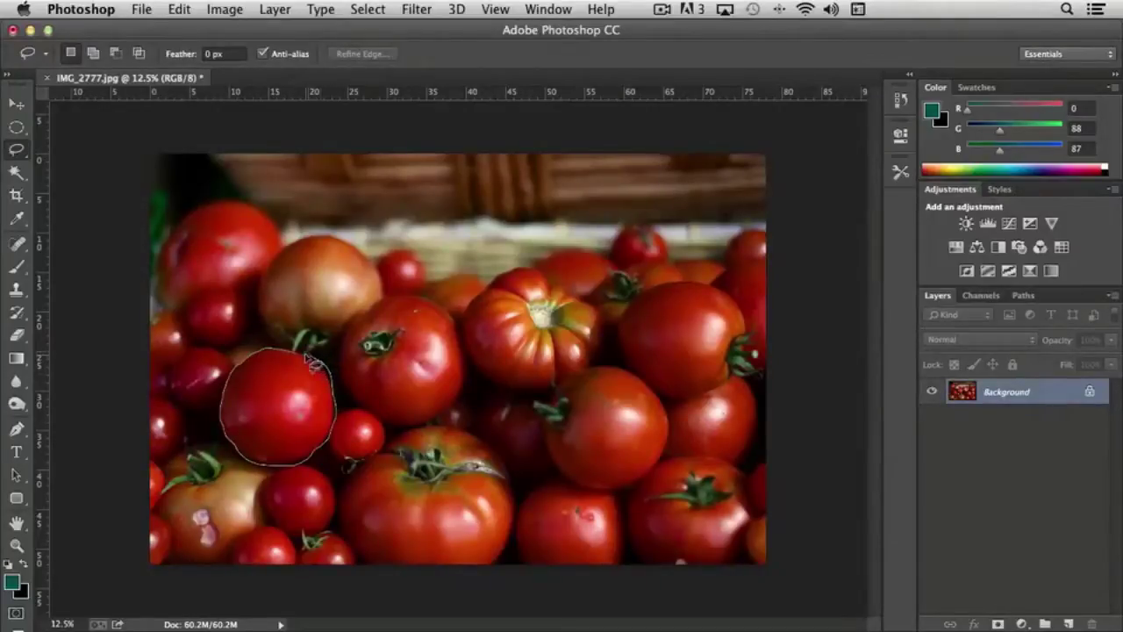
{"action": "left_click_drag", "start_coordinate": [314, 366], "coordinate": [311, 365]}
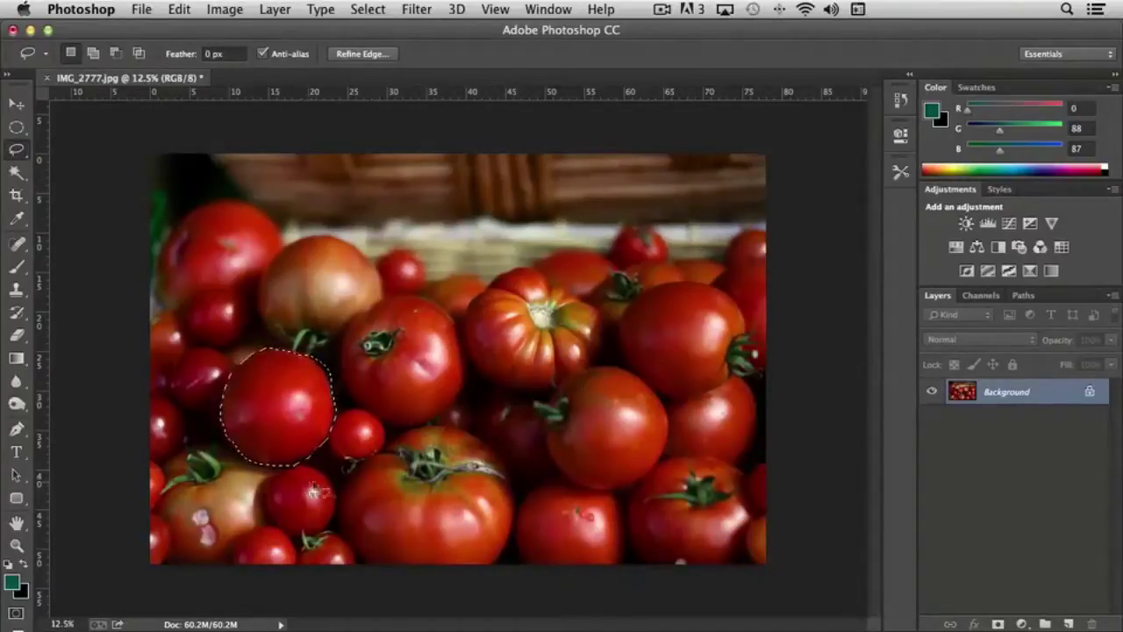
{"action": "left_click", "coordinate": [287, 408]}
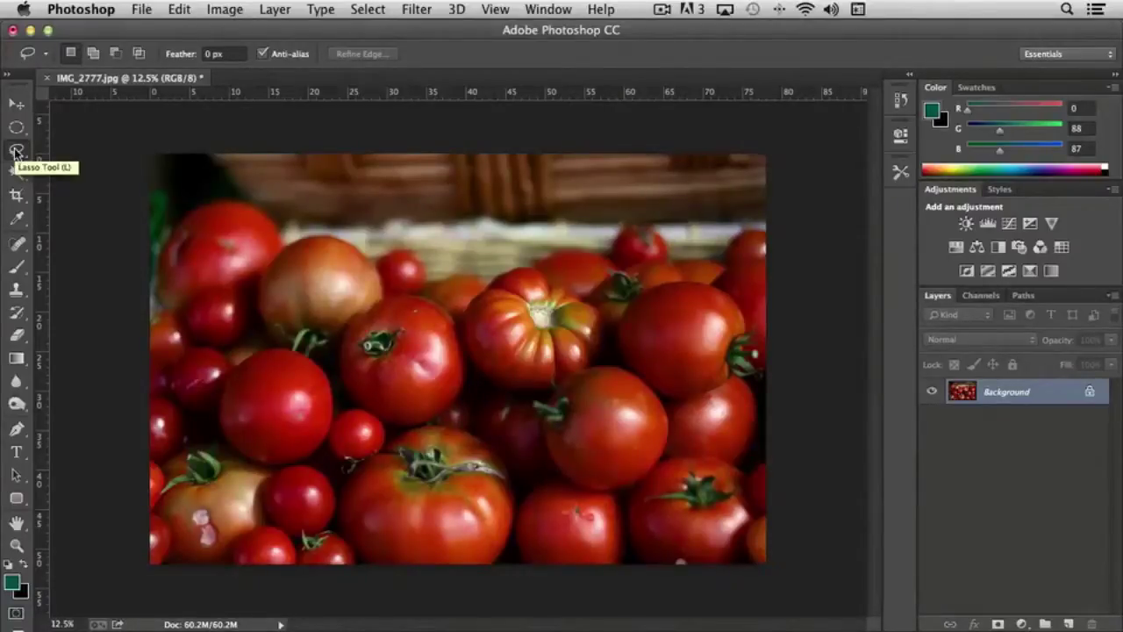
Zoom to 25% on the large central tomato and begin a Polygonal Lasso outline
{"action": "key", "text": "super+plus"}
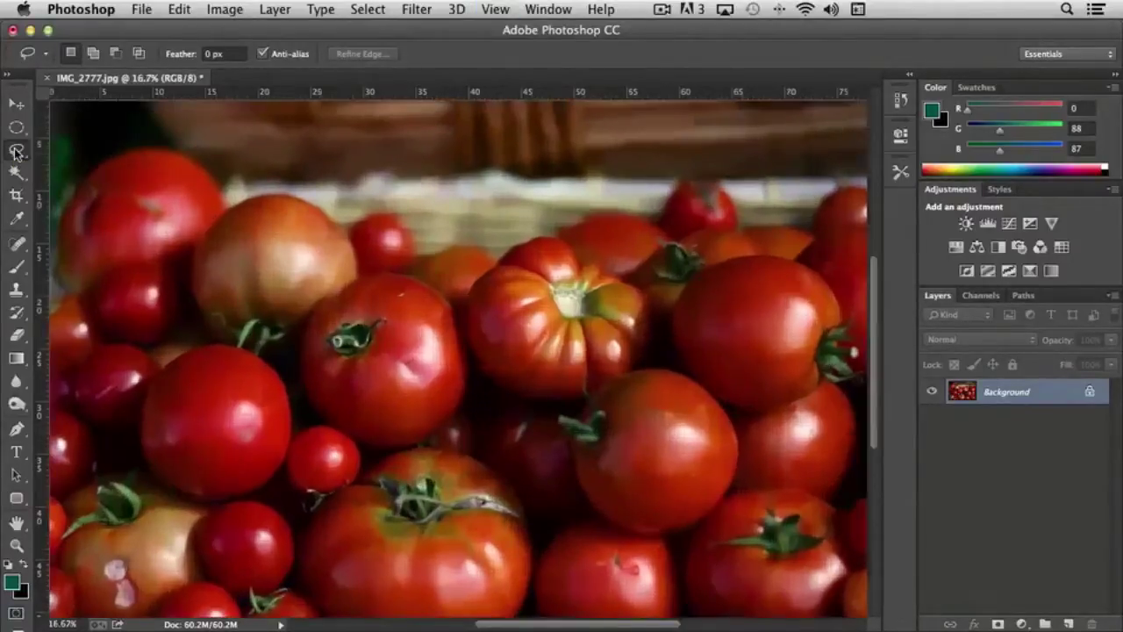
{"action": "mouse_move", "coordinate": [156, 372]}
{"action": "left_mouse_down"}
{"action": "mouse_move", "coordinate": [538, 258]}
{"action": "mouse_move", "coordinate": [522, 272]}
{"action": "left_mouse_up"}
{"action": "key", "text": "shift+l"}
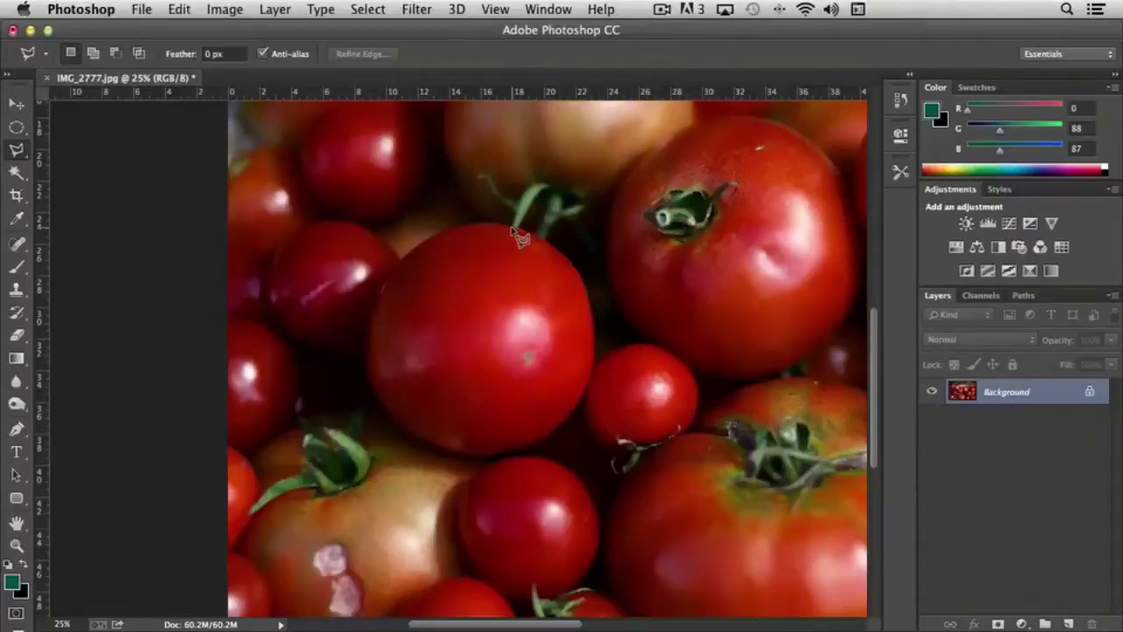
{"action": "left_click", "coordinate": [689, 150]}
{"action": "left_click", "coordinate": [388, 143]}
{"action": "left_click", "coordinate": [320, 279]}
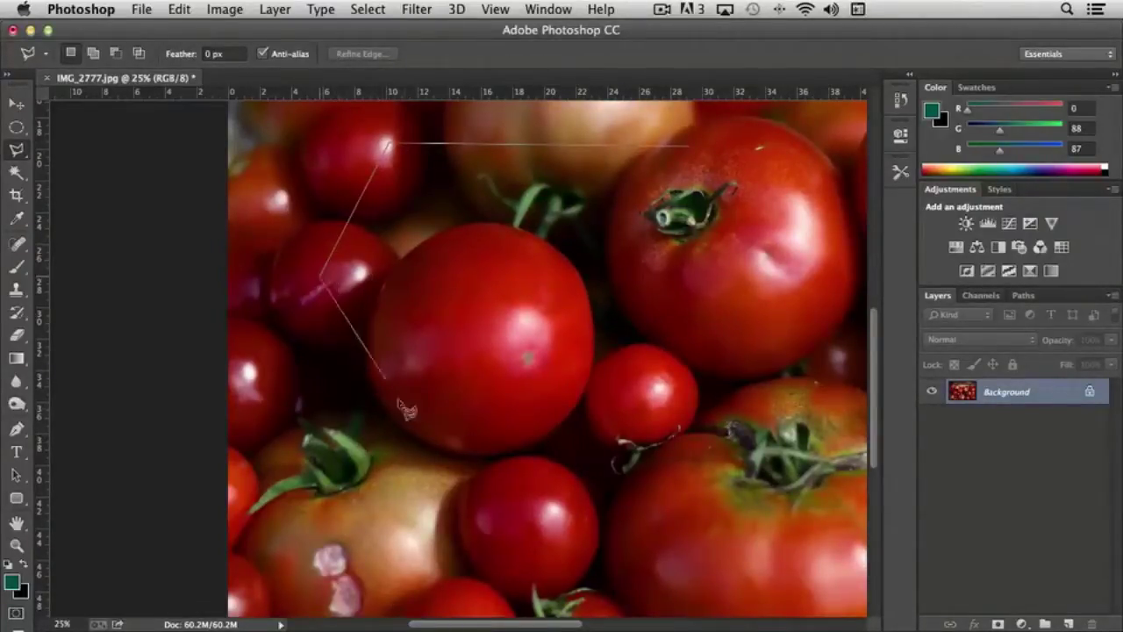
{"action": "left_click", "coordinate": [436, 441]}
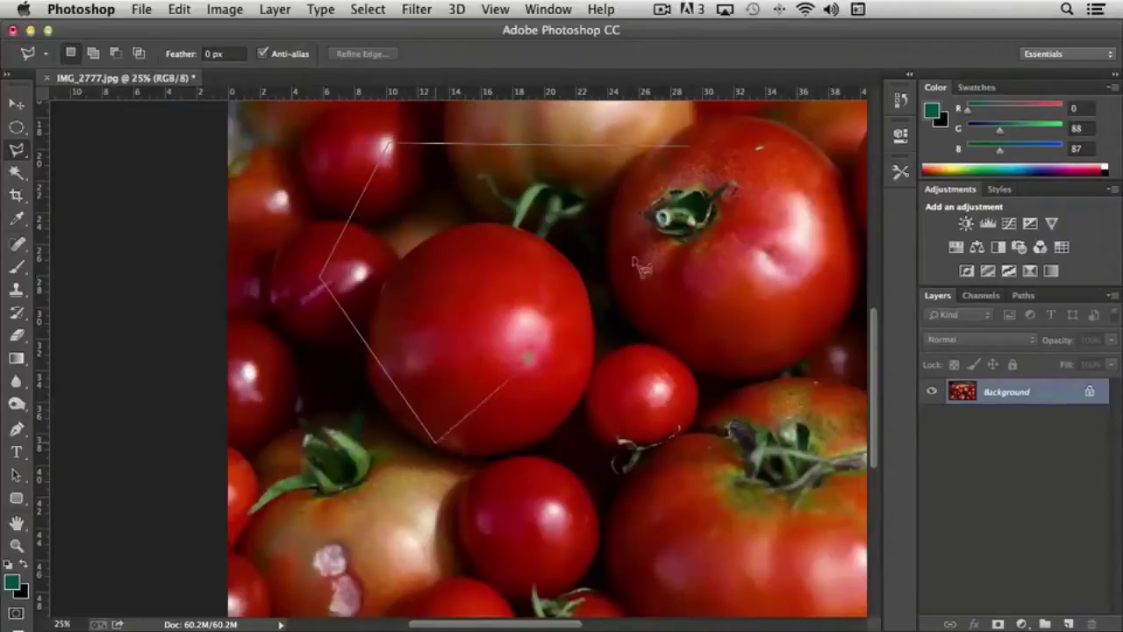
{"action": "left_click", "coordinate": [693, 163]}
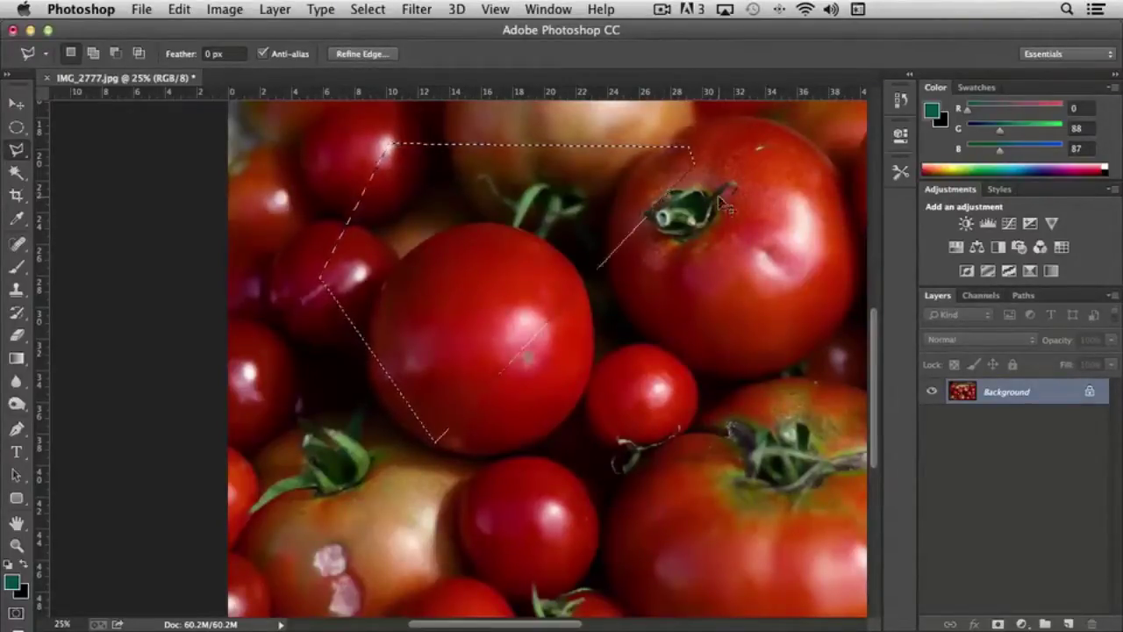
{"action": "key", "text": "Escape"}
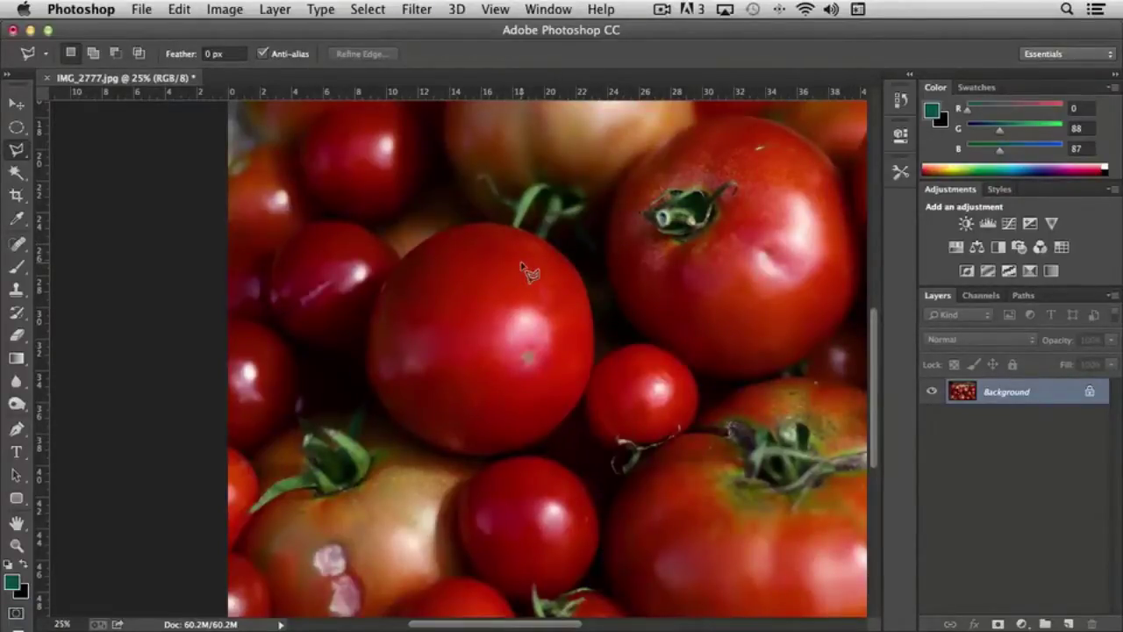
At 33.3% zoom, enclose the central tomato with a Polygonal Lasso outline, then deselect
{"action": "key", "text": "super+equal"}
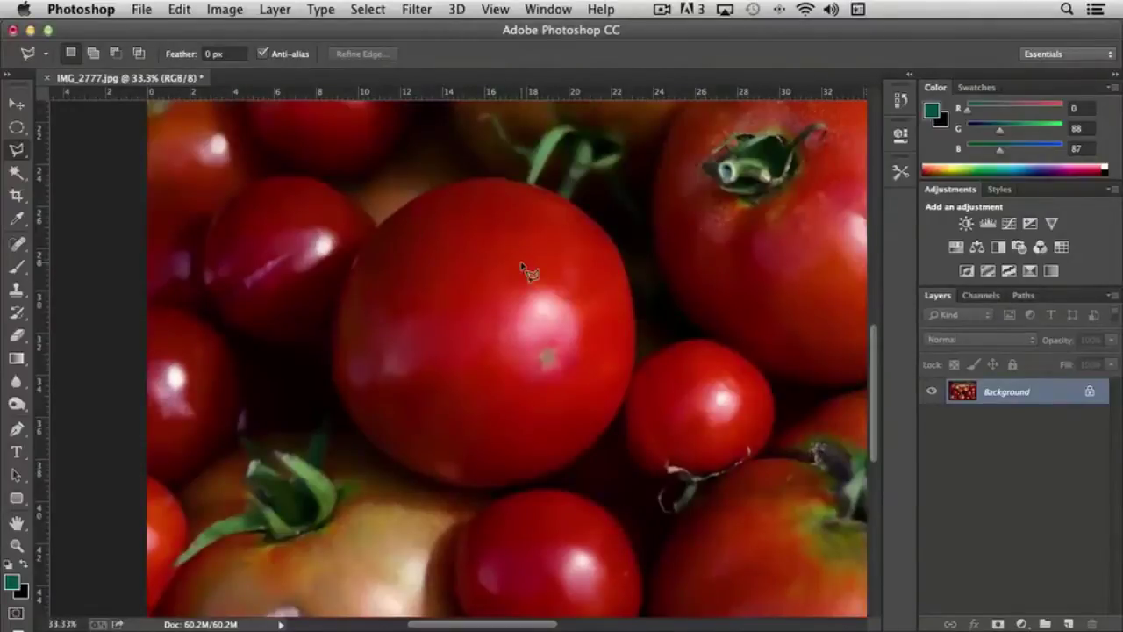
{"action": "left_click", "coordinate": [516, 182]}
{"action": "mouse_move", "coordinate": [486, 180]}
{"action": "left_mouse_down"}
{"action": "mouse_move", "coordinate": [437, 185]}
{"action": "mouse_move", "coordinate": [393, 212]}
{"action": "mouse_move", "coordinate": [346, 280]}
{"action": "mouse_move", "coordinate": [333, 344]}
{"action": "mouse_move", "coordinate": [383, 504]}
{"action": "mouse_move", "coordinate": [377, 453]}
{"action": "mouse_move", "coordinate": [517, 493]}
{"action": "mouse_move", "coordinate": [627, 419]}
{"action": "mouse_move", "coordinate": [643, 309]}
{"action": "mouse_move", "coordinate": [624, 254]}
{"action": "mouse_move", "coordinate": [590, 214]}
{"action": "mouse_move", "coordinate": [535, 194]}
{"action": "left_mouse_up"}
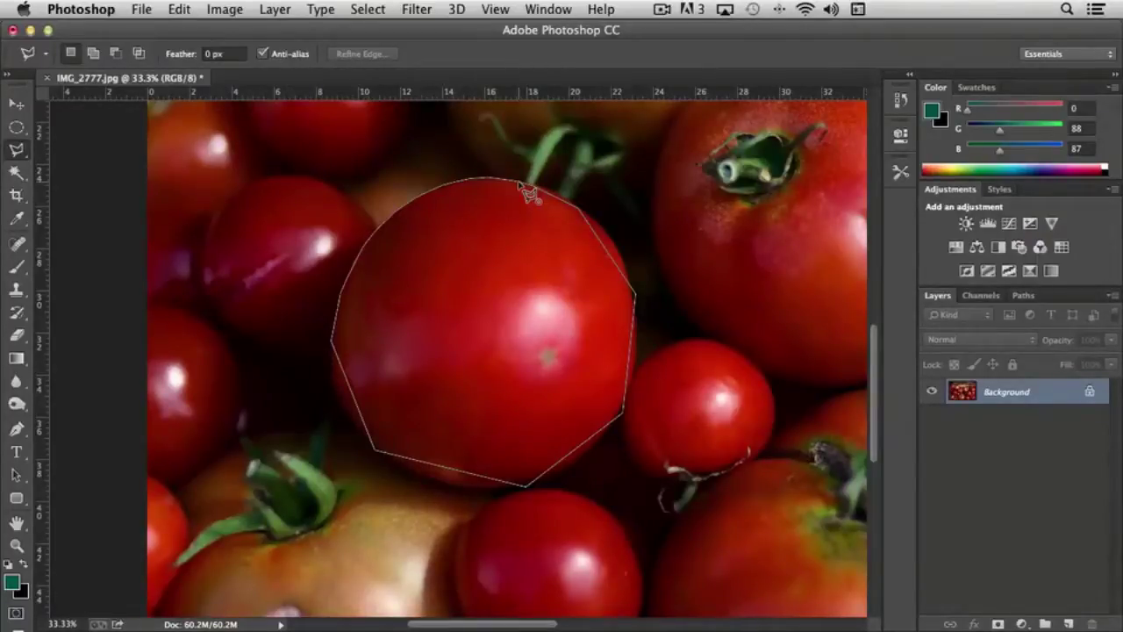
{"action": "left_click", "coordinate": [521, 186]}
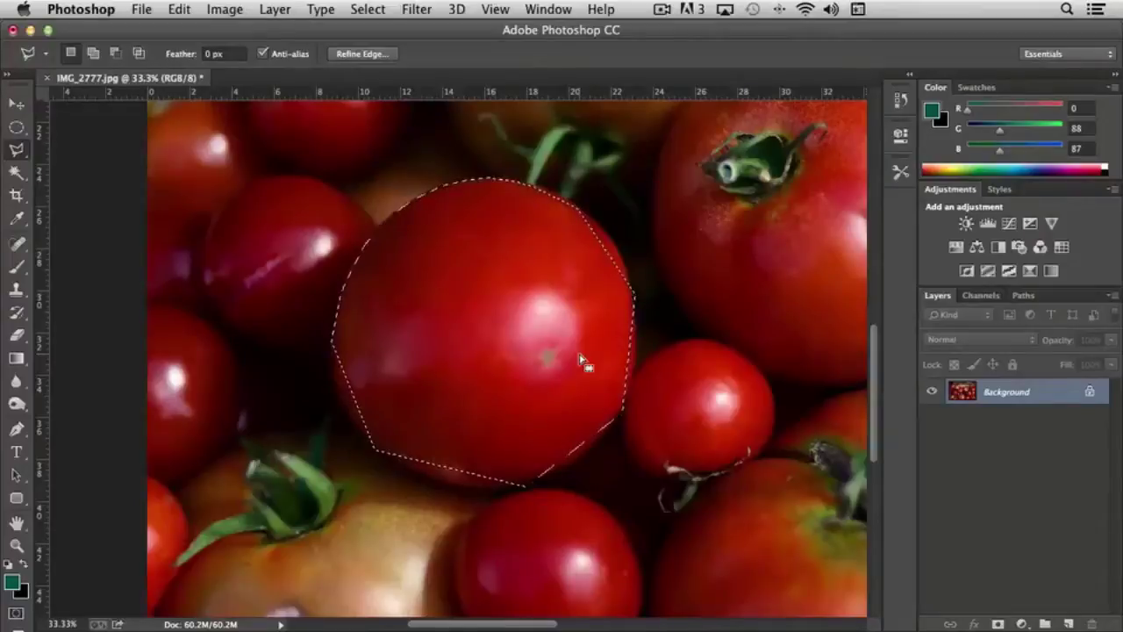
{"action": "key", "text": "super+d"}
Select the central tomato with the Magnetic Lasso, tracing from its top edge back around
{"action": "mouse_move", "coordinate": [16, 153]}
{"action": "left_mouse_down"}
{"action": "mouse_move", "coordinate": [129, 195]}
{"action": "mouse_move", "coordinate": [127, 181]}
{"action": "left_mouse_up"}
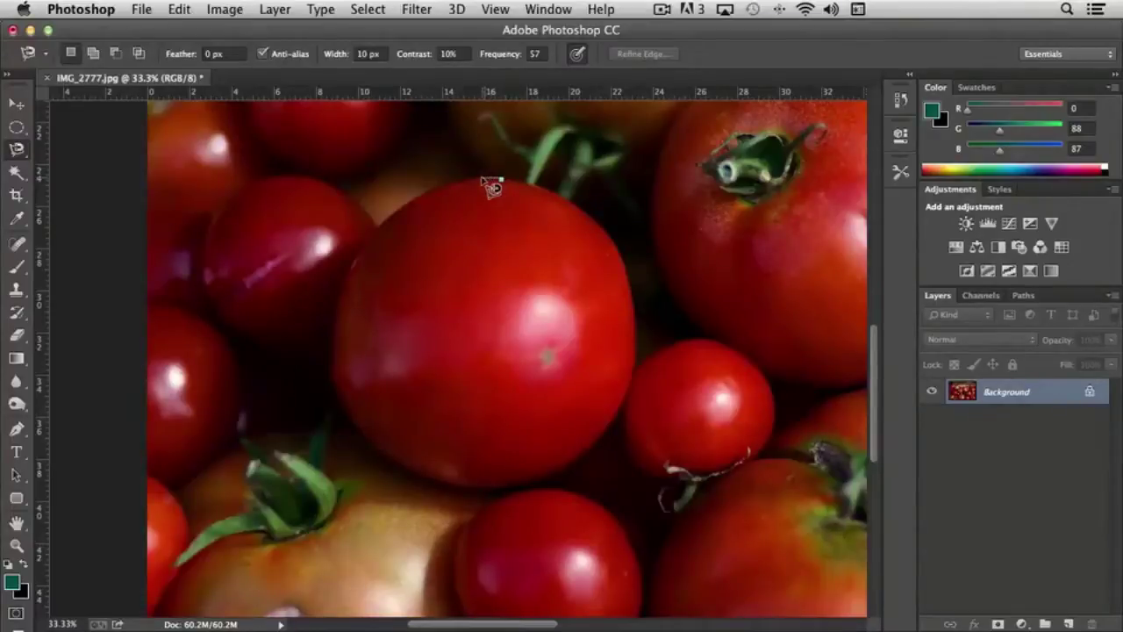
{"action": "left_click", "coordinate": [494, 180]}
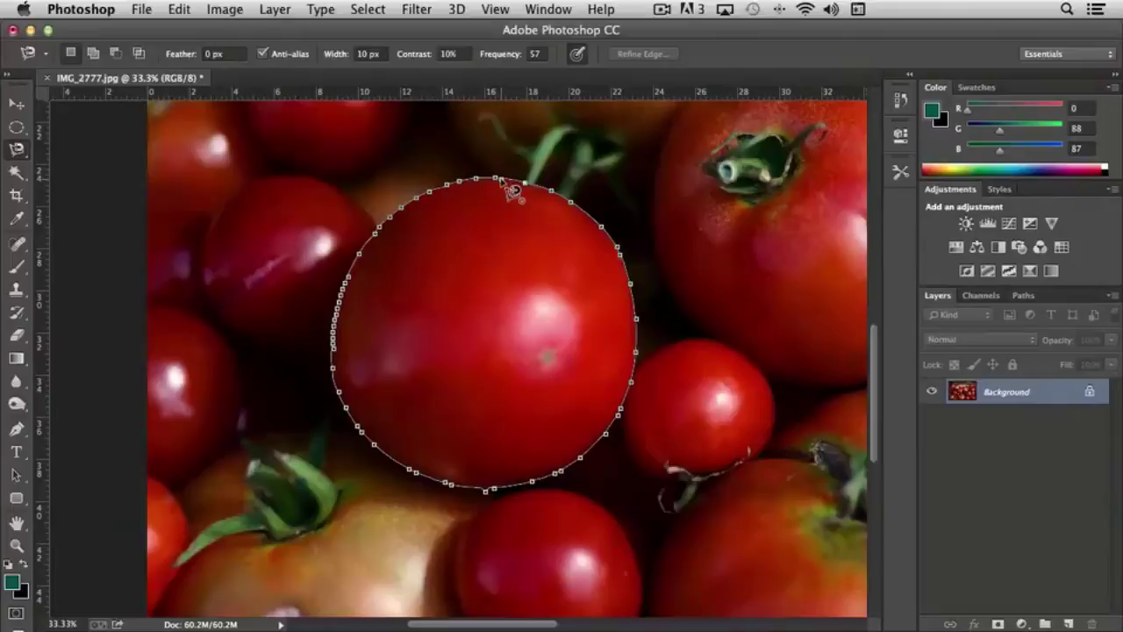
{"action": "left_click", "coordinate": [502, 179]}
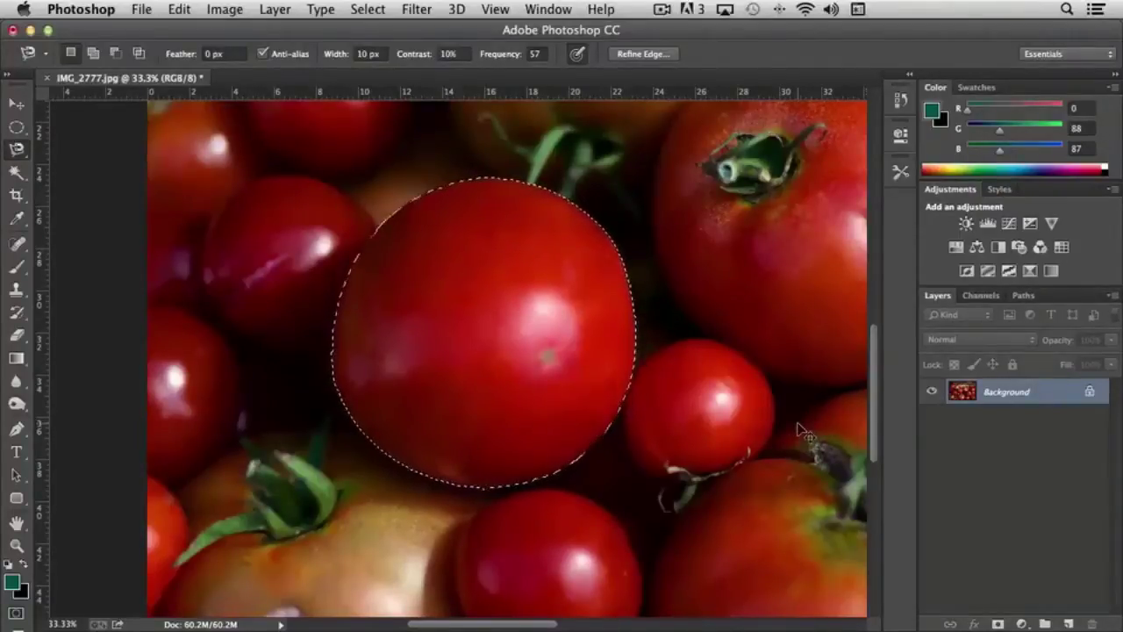
{"action": "key", "text": "super+u"}
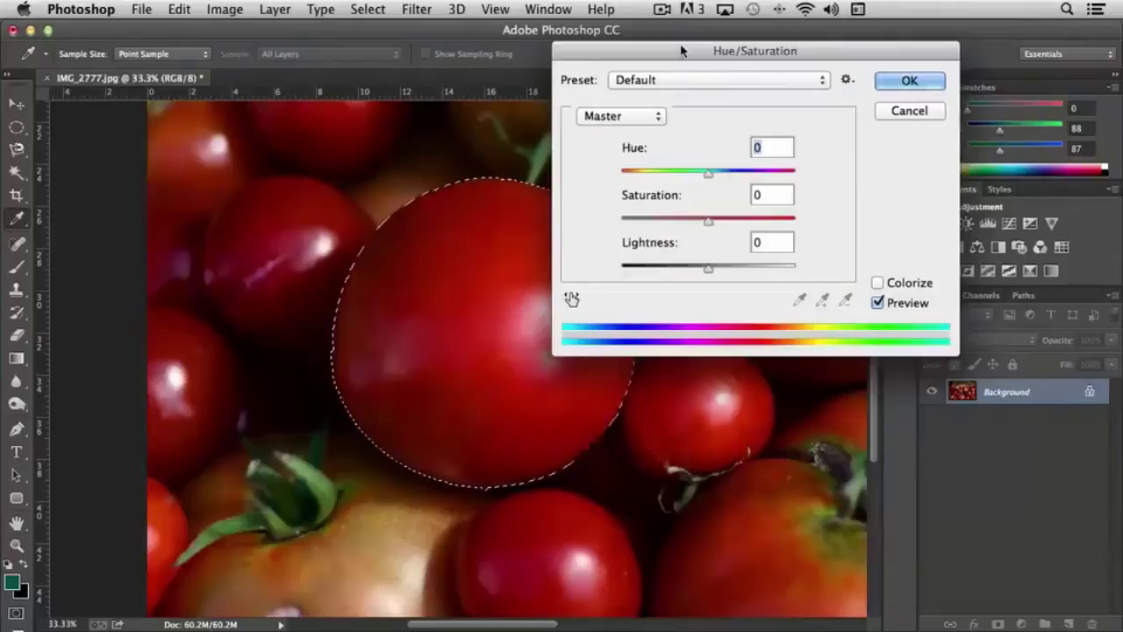
Recolour the selected tomato green with Hue +60 and Saturation -51
{"action": "left_click_drag", "start_coordinate": [681, 50], "coordinate": [833, 39]}
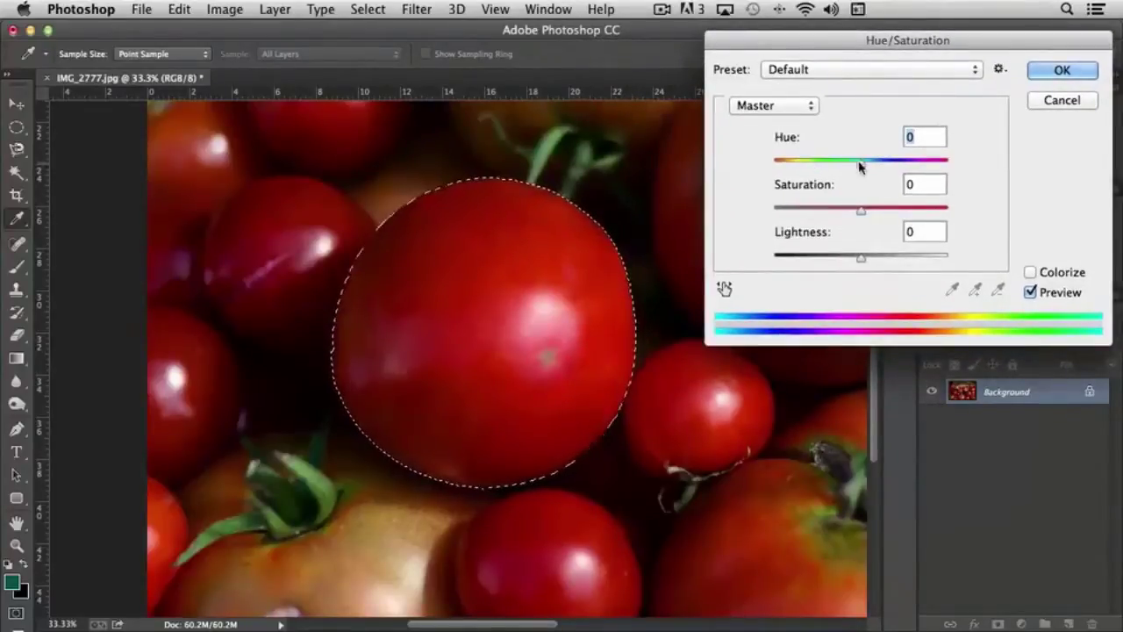
{"action": "left_click_drag", "start_coordinate": [860, 167], "coordinate": [814, 170]}
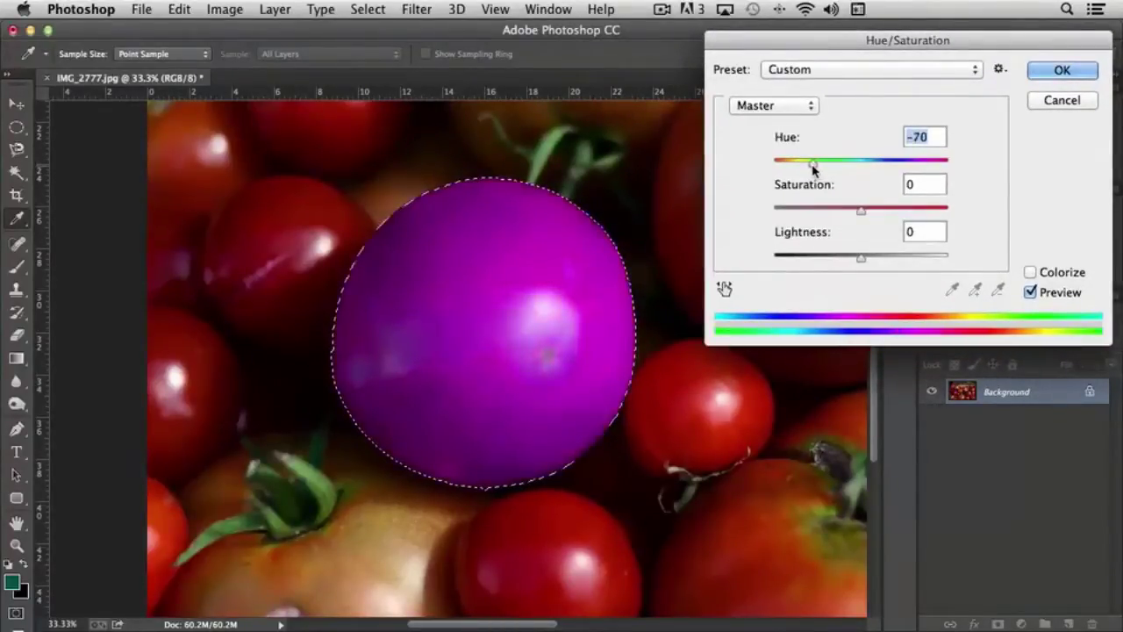
{"action": "left_click_drag", "start_coordinate": [861, 211], "coordinate": [839, 211]}
{"action": "left_click_drag", "start_coordinate": [814, 167], "coordinate": [905, 165]}
{"action": "left_click_drag", "start_coordinate": [839, 211], "coordinate": [816, 216]}
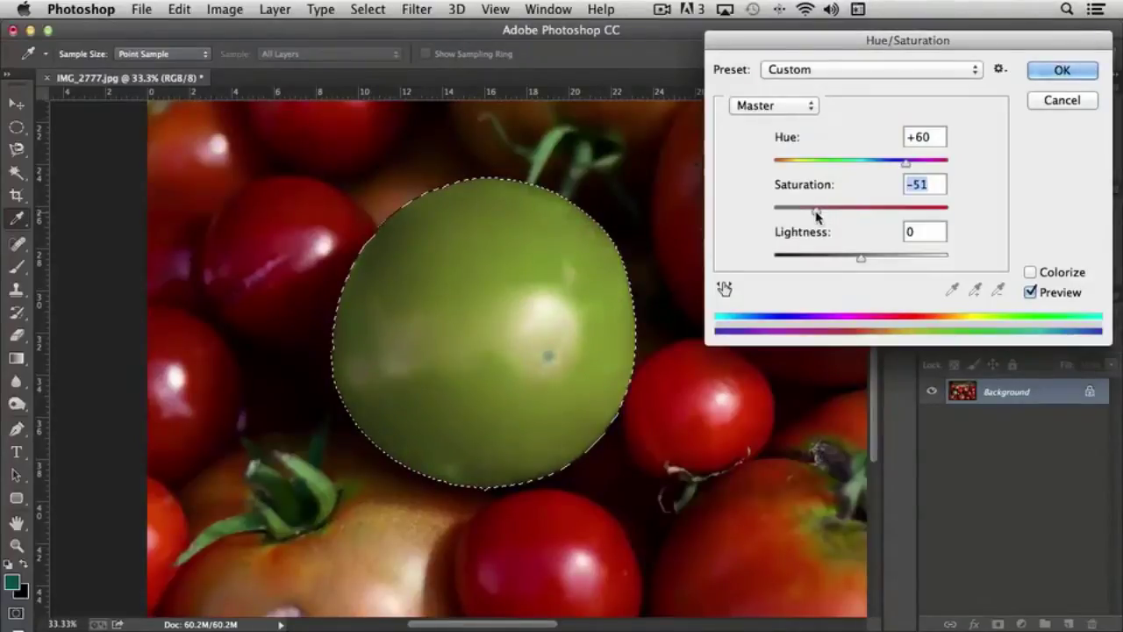
{"action": "left_click", "coordinate": [1061, 70]}
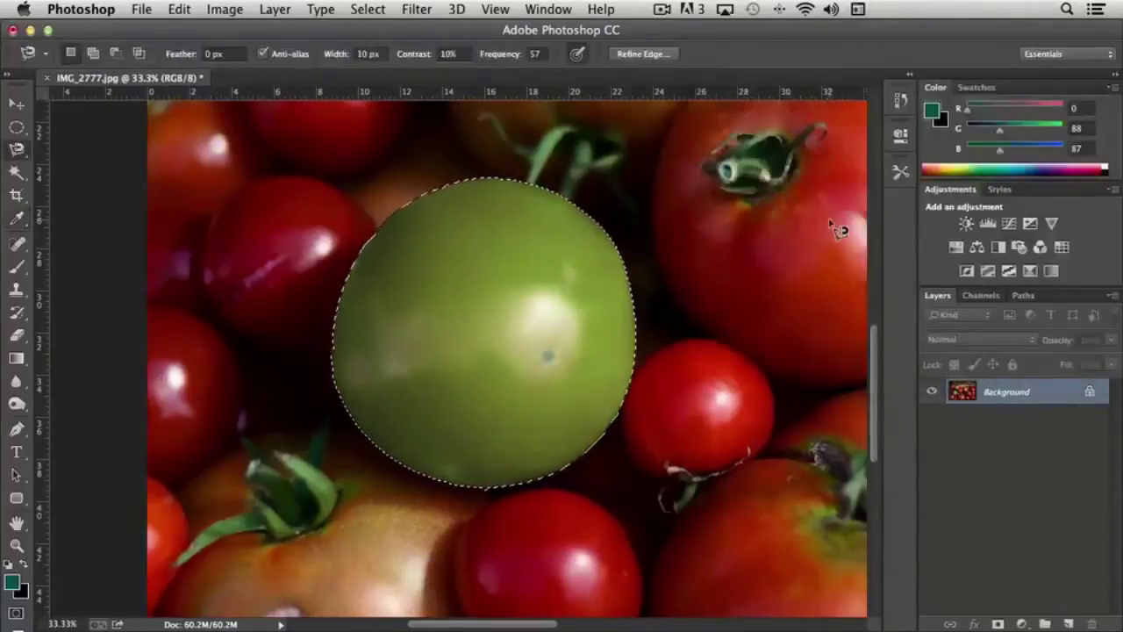
Zoom out to 12.5% to show the whole photo and deselect the green tomato
{"action": "key", "text": "super+minus"}
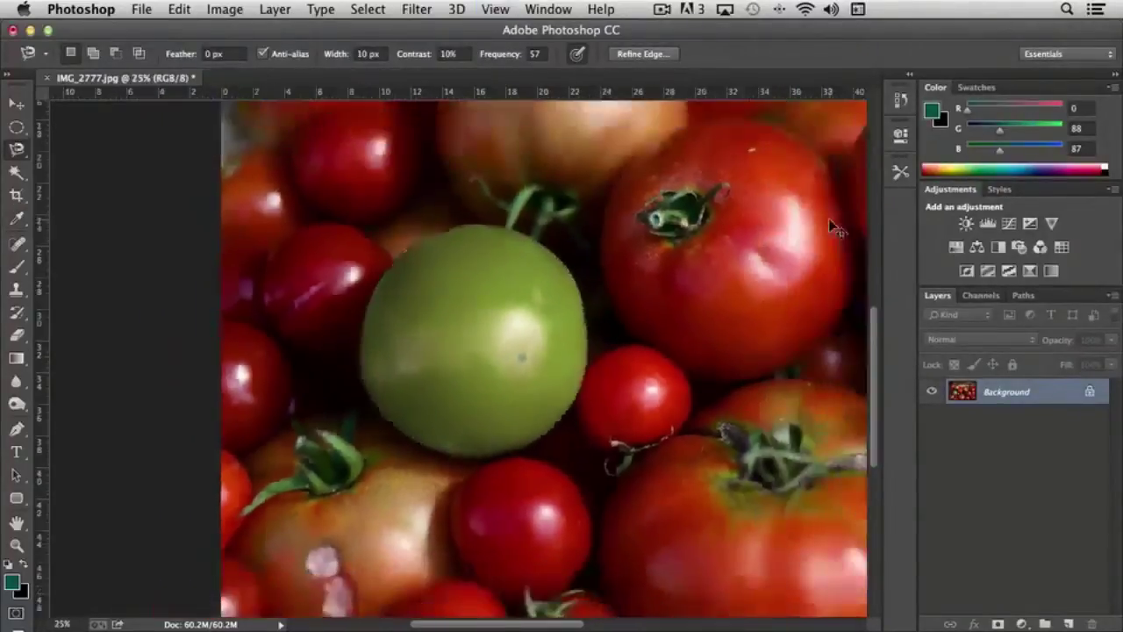
{"action": "key", "text": "super+minus"}
{"action": "key", "text": "super+d"}
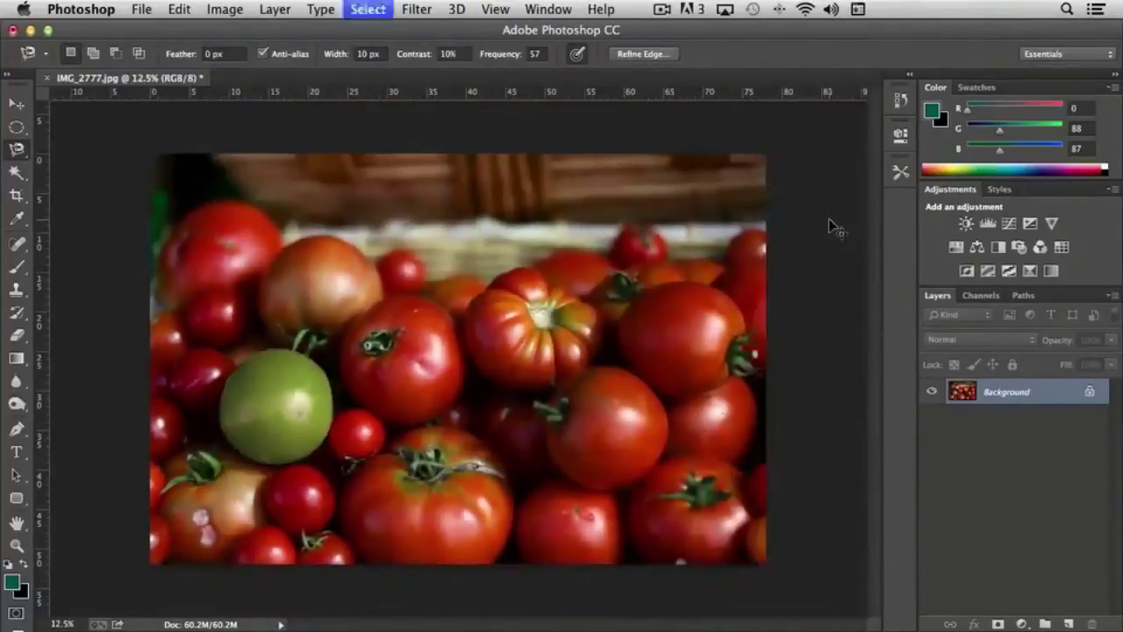